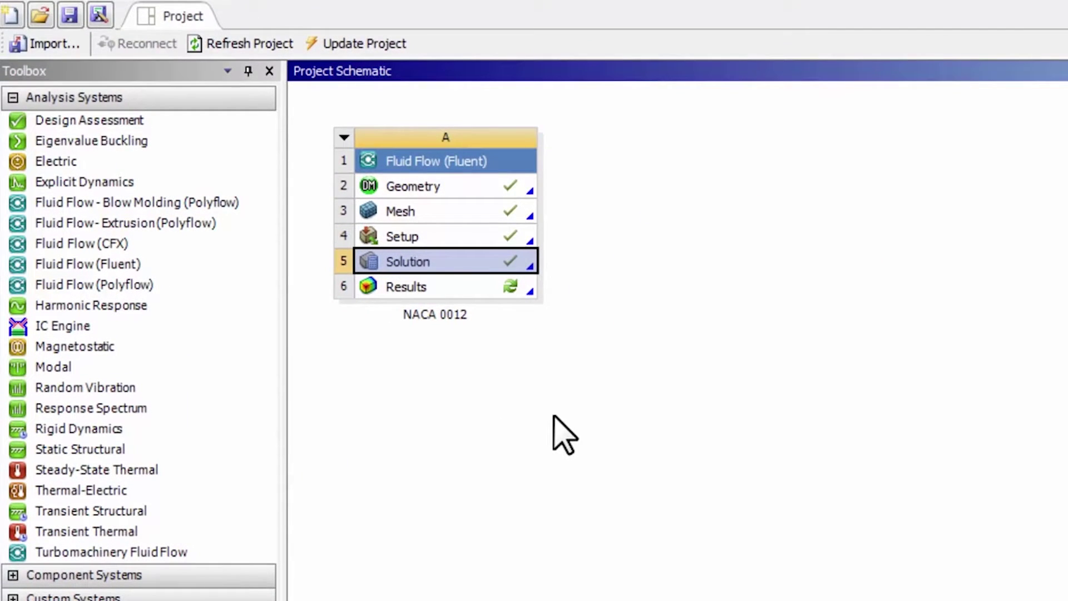
# Open the Results of the NACA 0012 Fluid Flow (Fluent) system in CFD-Post
pyautogui.doubleClick(418, 288)
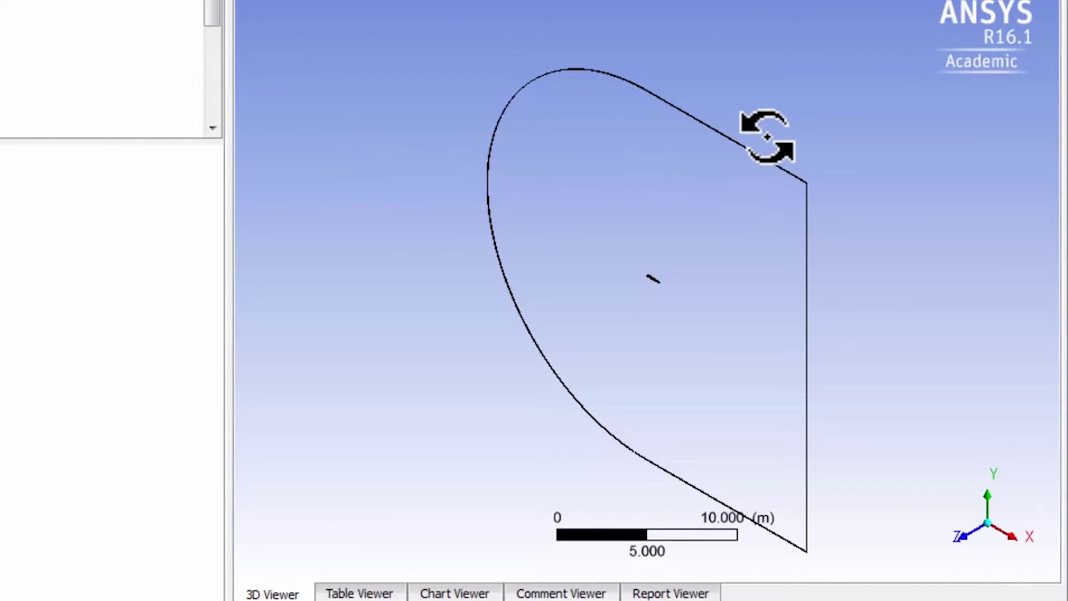
# Briefly display a symmetry face of the flow domain, hide it again, and orient the view along the Z axis
pyautogui.moveTo(767, 136); pyautogui.dragTo(836, 232, button='right')
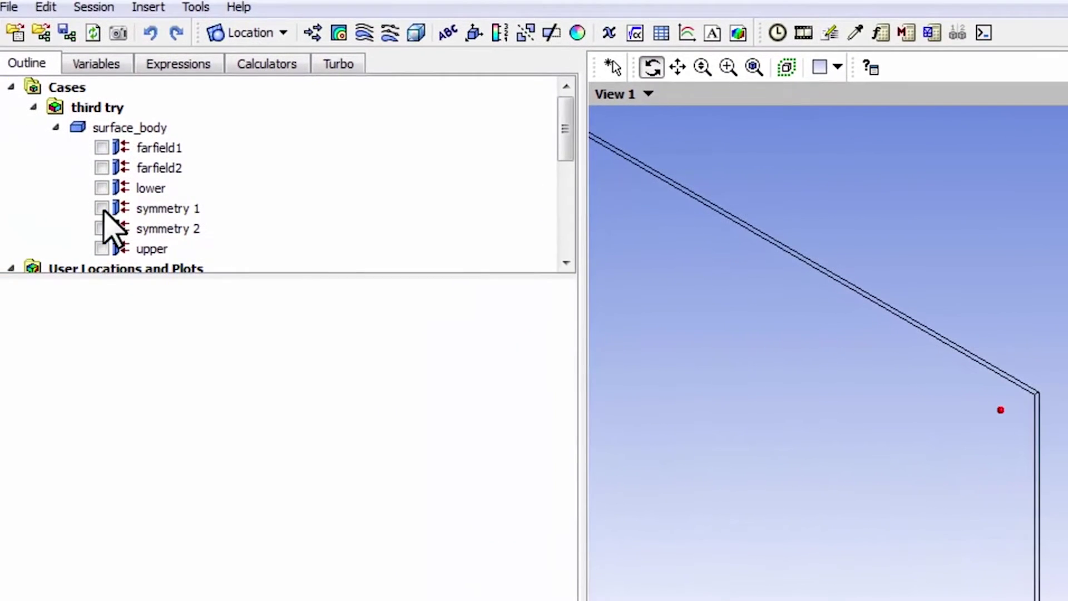
pyautogui.click(102, 208)
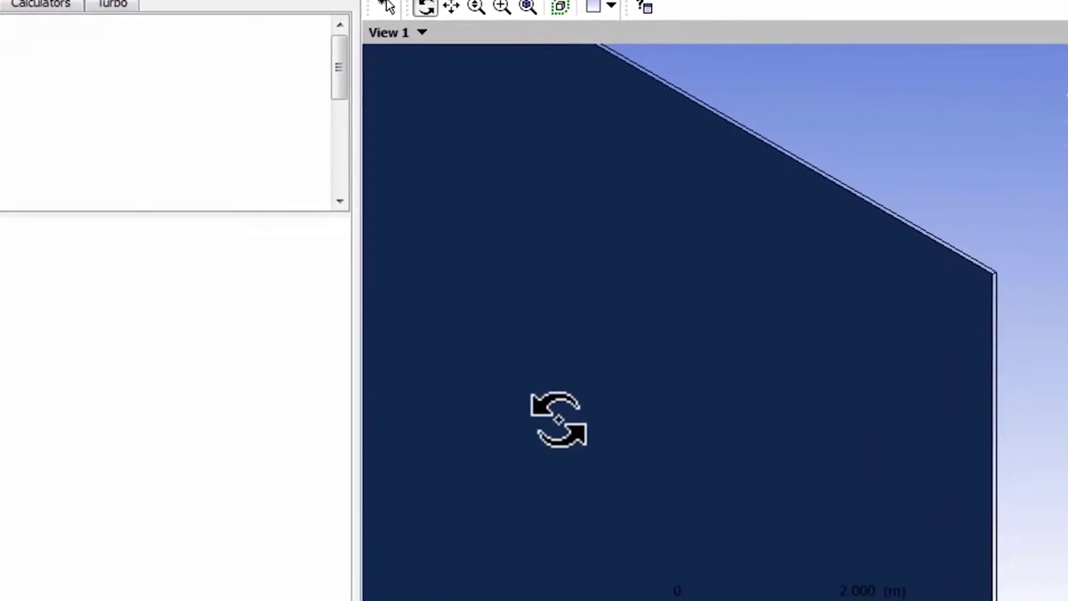
pyautogui.scroll(-5, 479, 394)
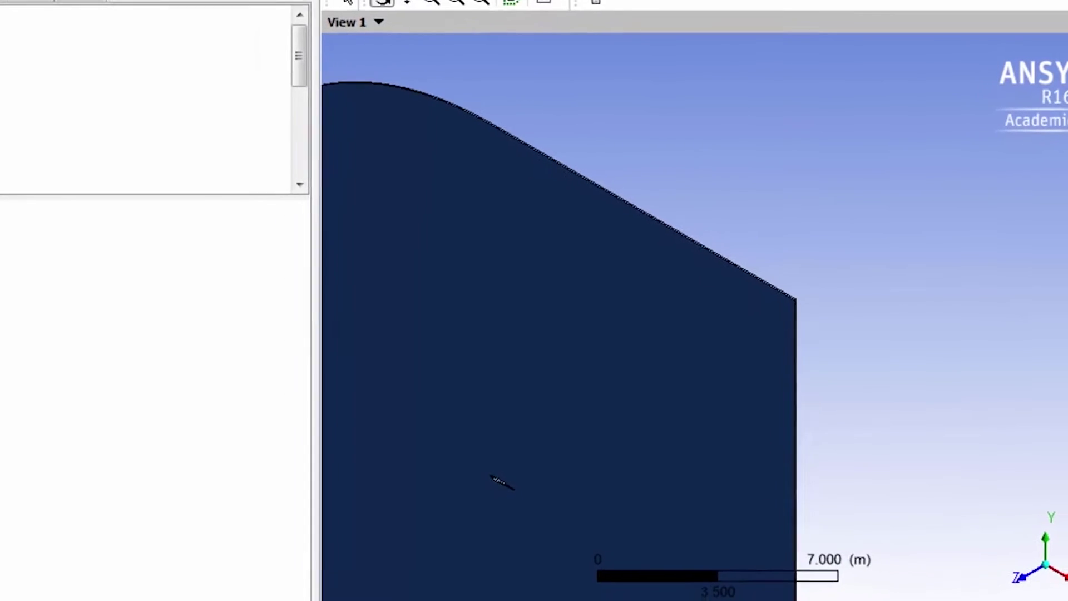
pyautogui.click(86, 165)
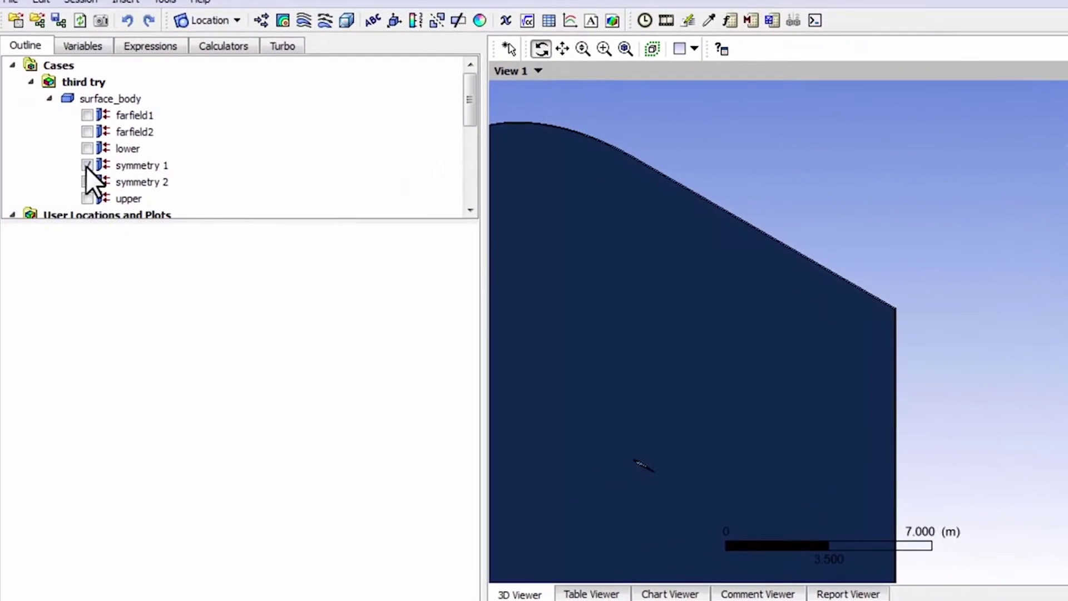
pyautogui.click(87, 165)
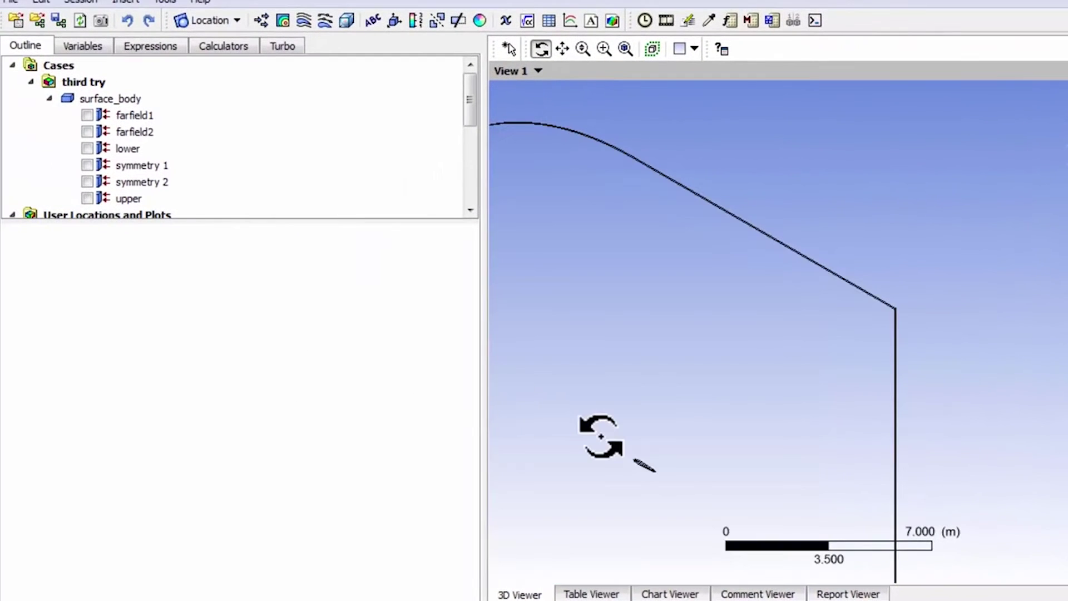
pyautogui.press('z')
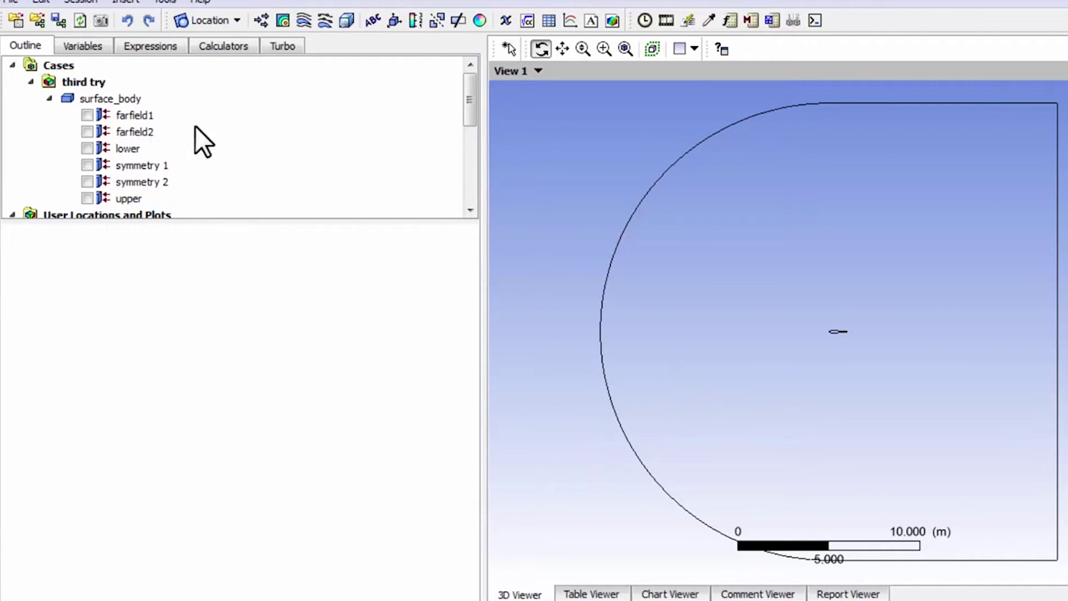
# Insert a contour plot named "Vel magnitude contours"
pyautogui.click(281, 21)
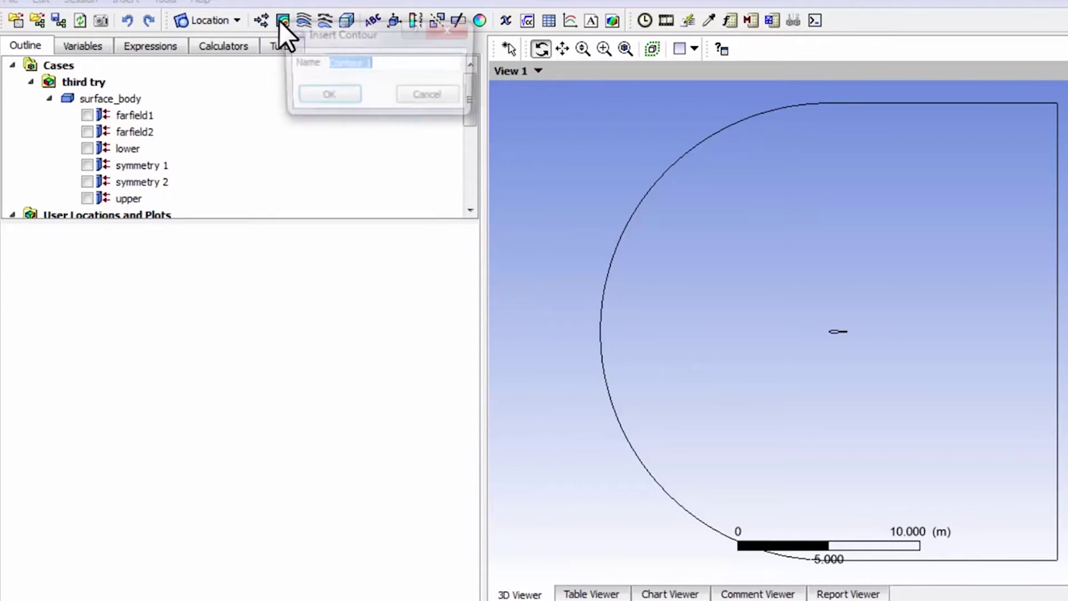
pyautogui.write('Vel magni')
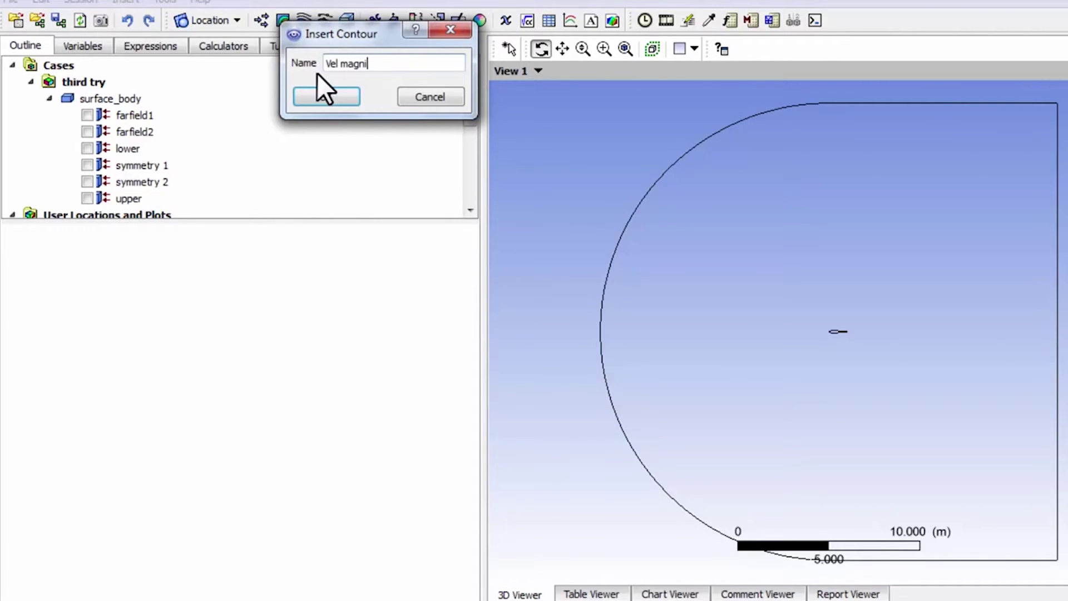
pyautogui.write('tude contours')
pyautogui.click(327, 97)
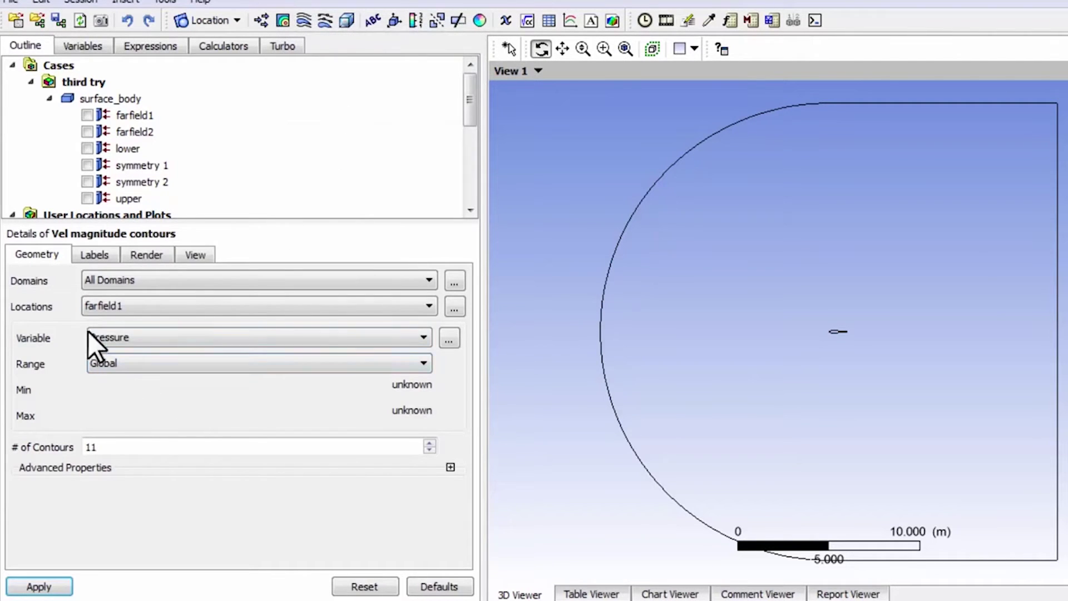
# Plot Velocity on the symmetry 1 location with 101 contours and apply the contour settings
pyautogui.click(118, 307)
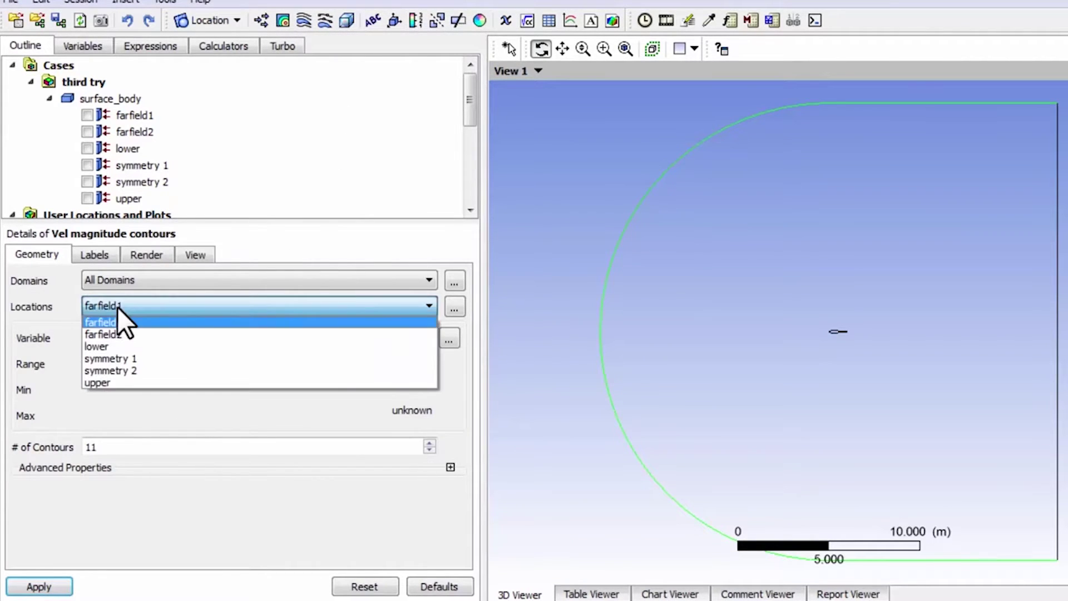
pyautogui.click(115, 357)
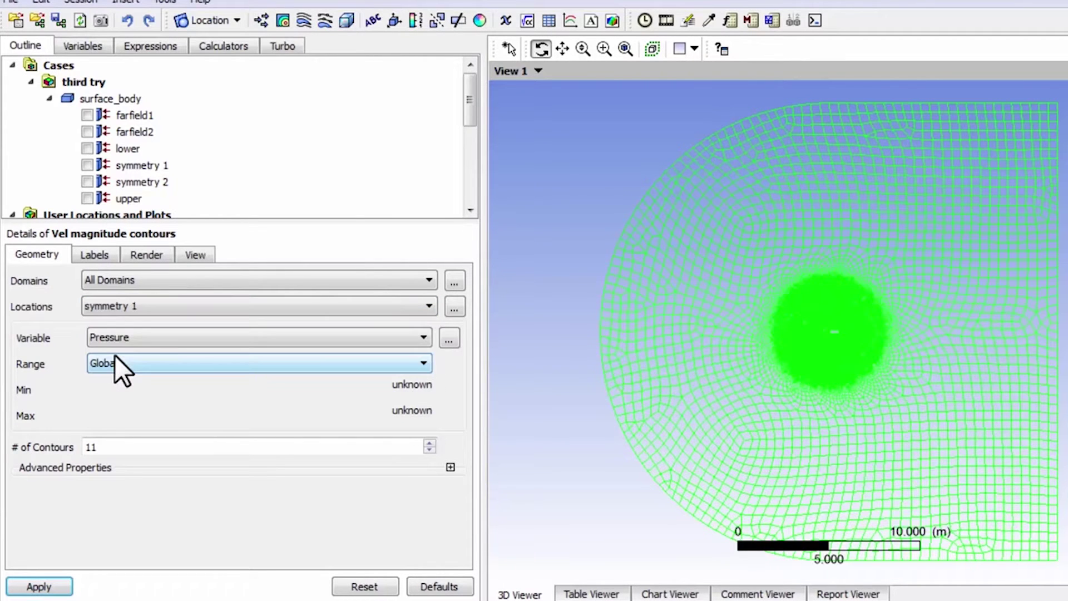
pyautogui.click(116, 336)
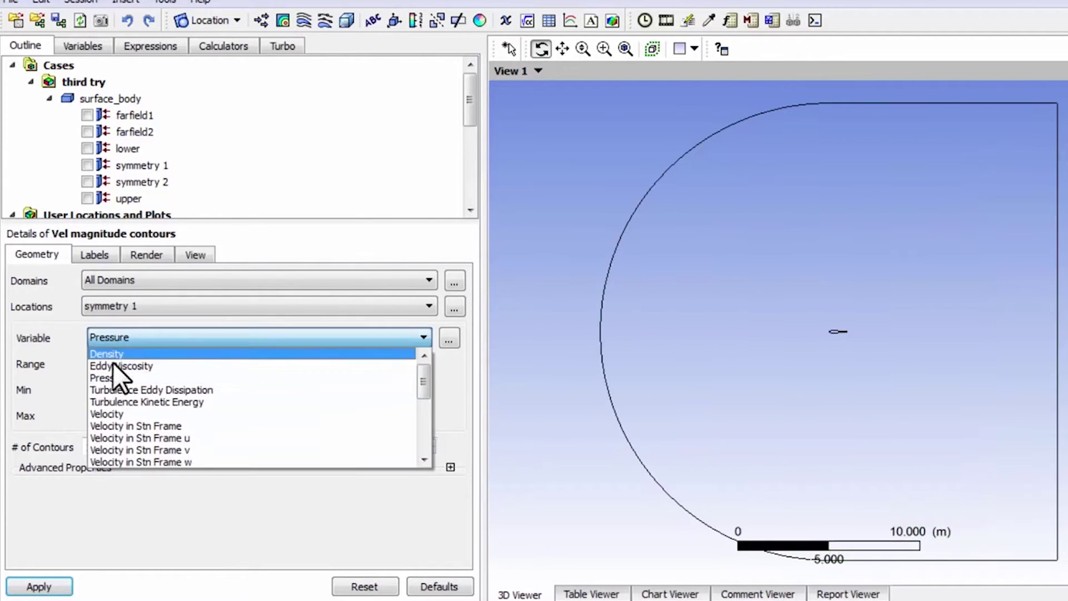
pyautogui.click(122, 410)
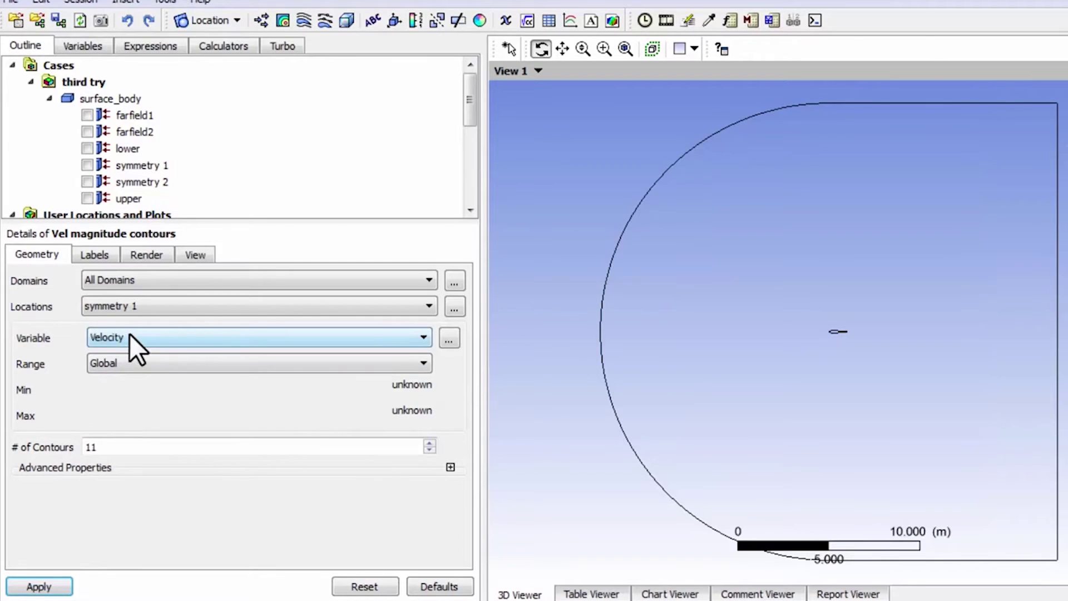
pyautogui.click(94, 446)
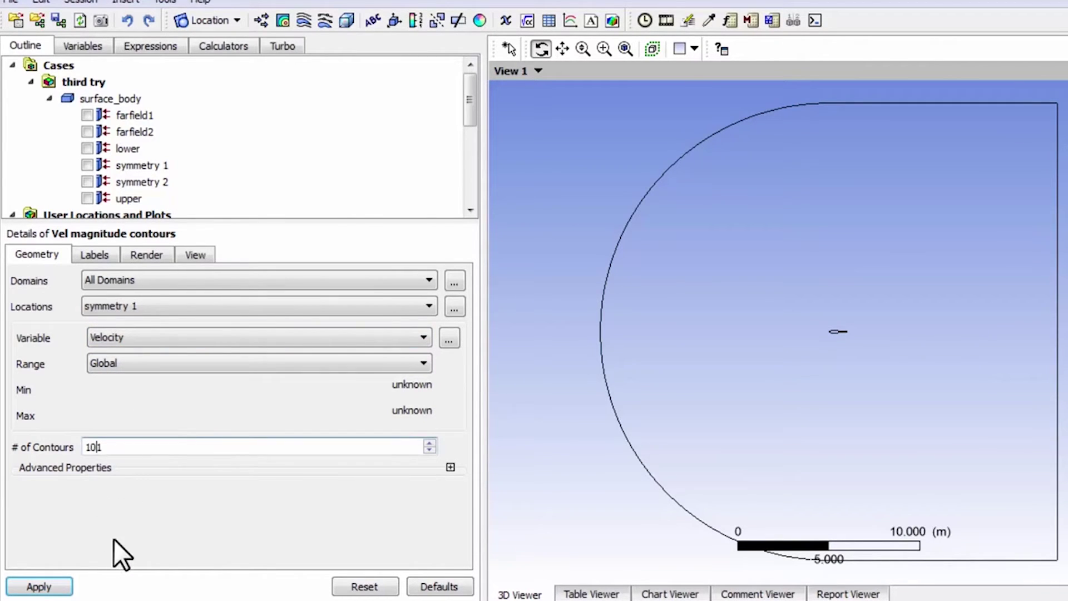
pyautogui.click(57, 587)
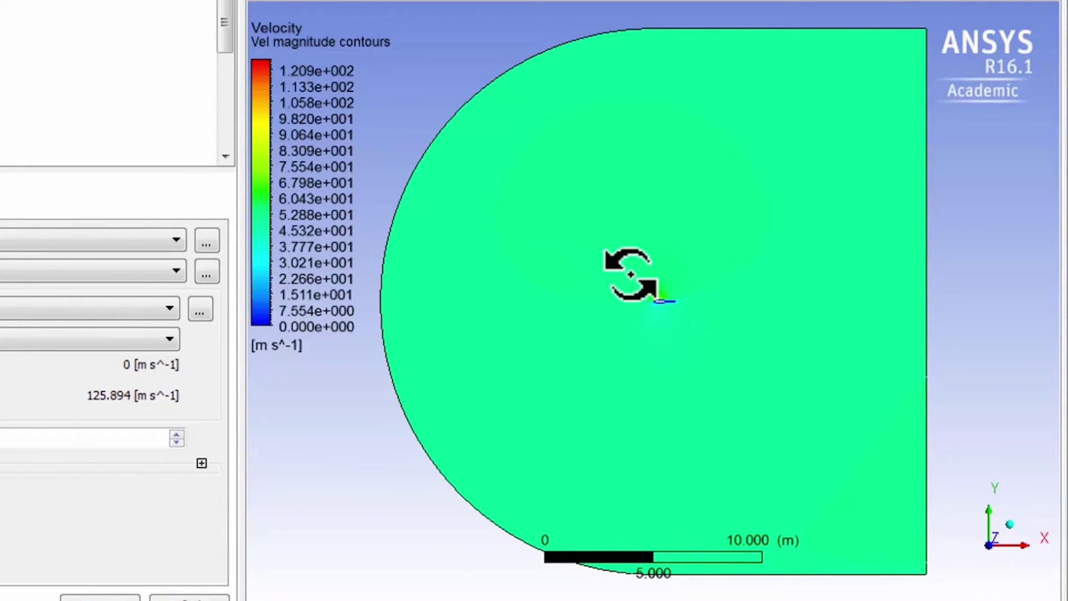
# Examine the velocity contours around the airfoil and closely inspect the boundary layer on its upper surface near the leading edge
pyautogui.moveTo(630, 274); pyautogui.dragTo(716, 333, button='right')
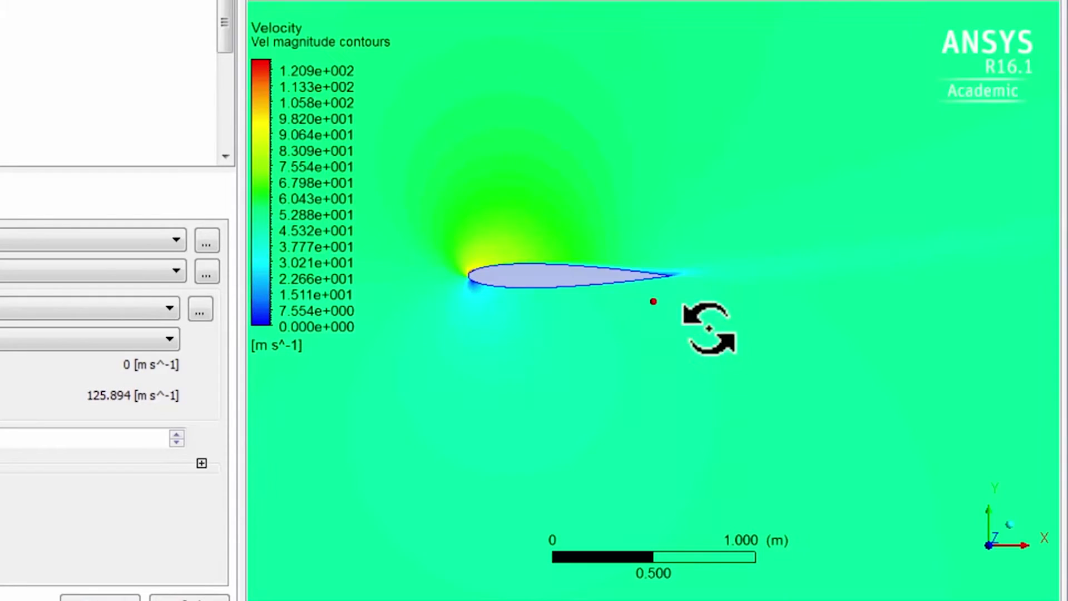
pyautogui.moveTo(426, 241); pyautogui.dragTo(713, 336, button='right')
pyautogui.scroll(-3, 568, 340)
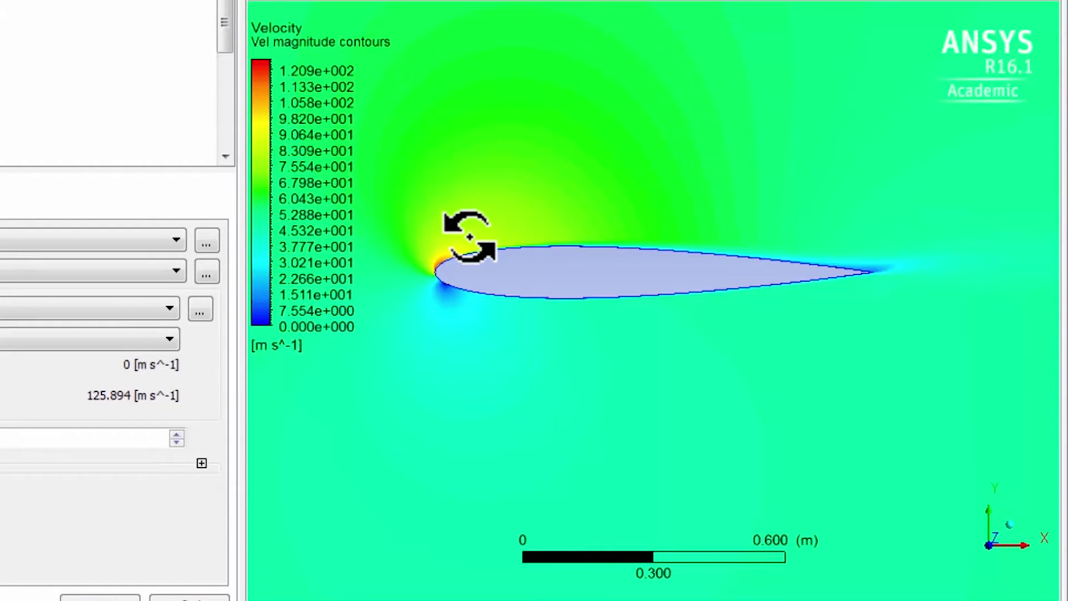
pyautogui.moveTo(469, 237); pyautogui.dragTo(524, 273, button='right')
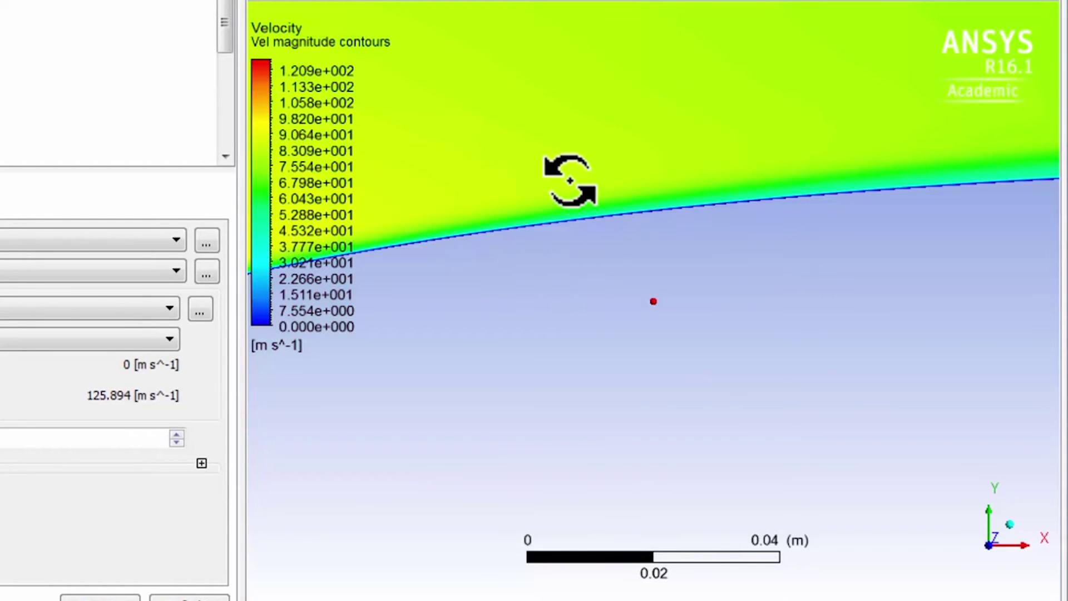
pyautogui.moveTo(572, 198); pyautogui.dragTo(613, 242, button='right')
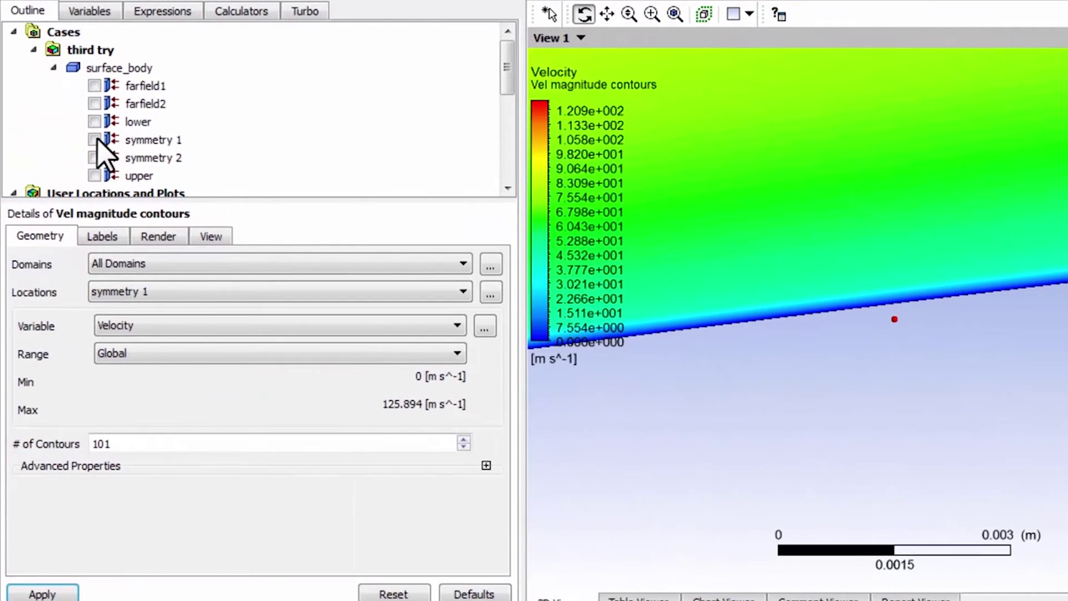
# Display the symmetry 1 face with its mesh lines shown and apply the render settings
pyautogui.click(94, 140)
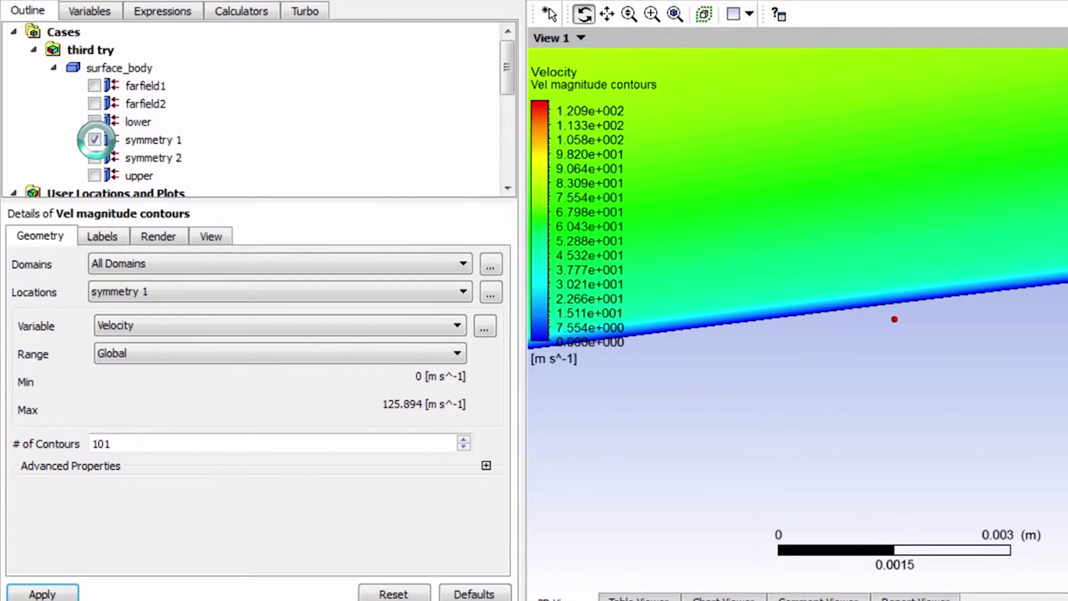
pyautogui.click(166, 142)
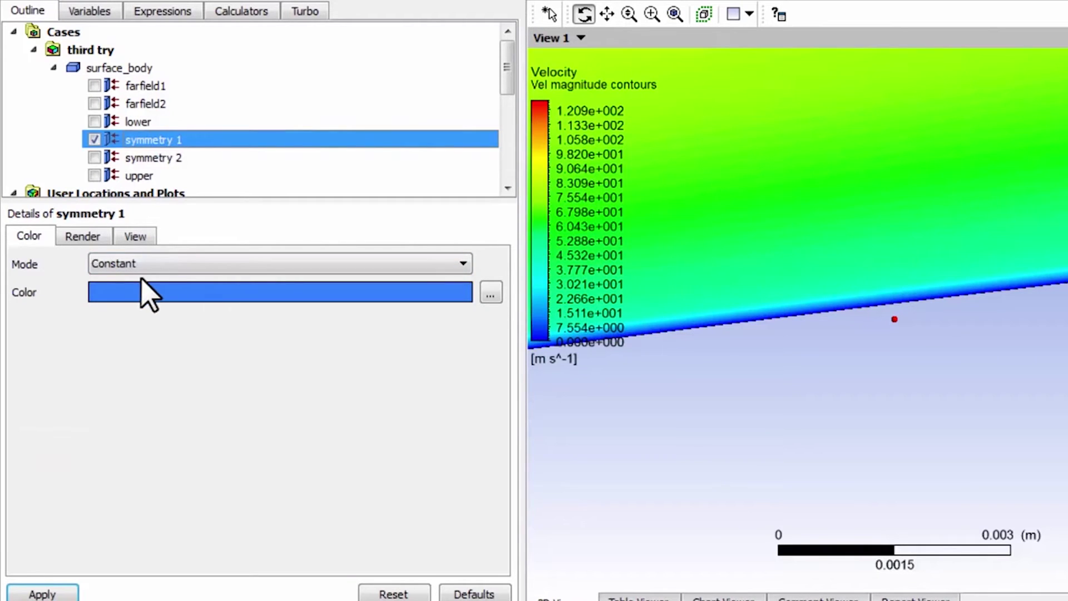
pyautogui.click(84, 236)
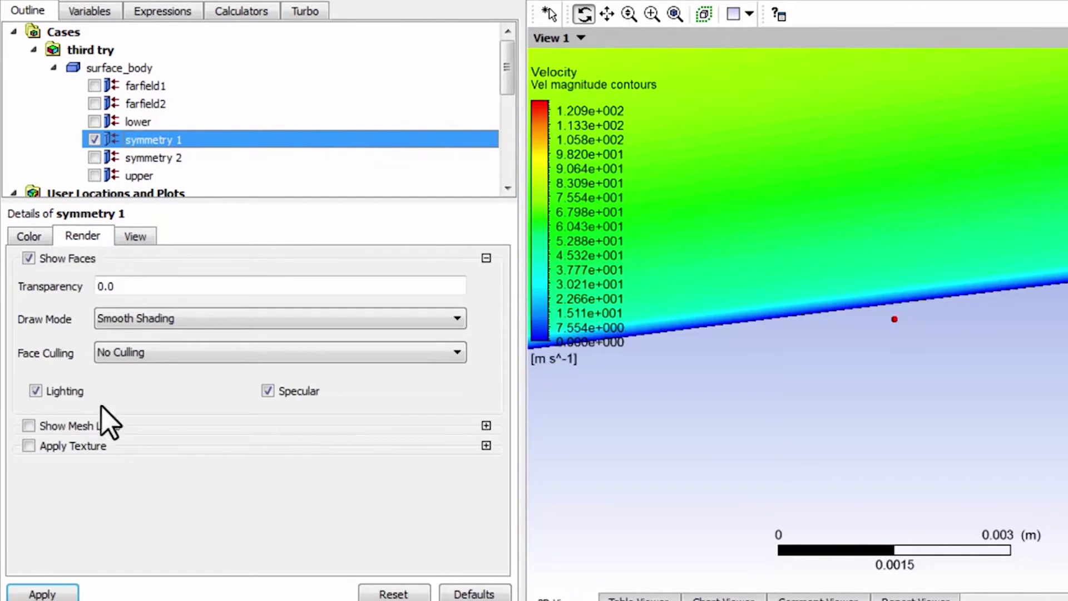
pyautogui.click(28, 426)
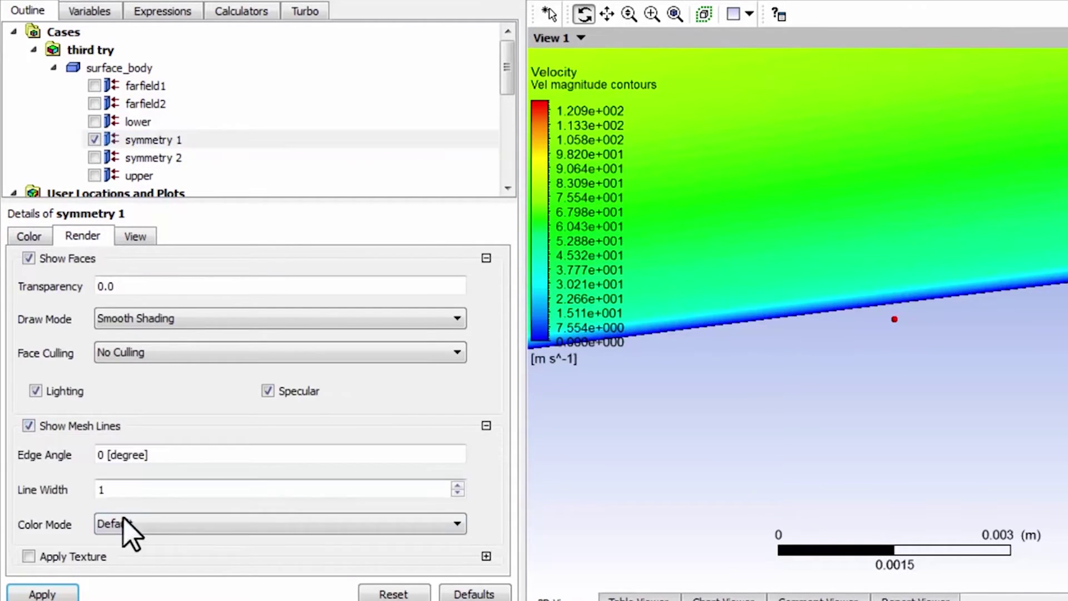
pyautogui.click(43, 594)
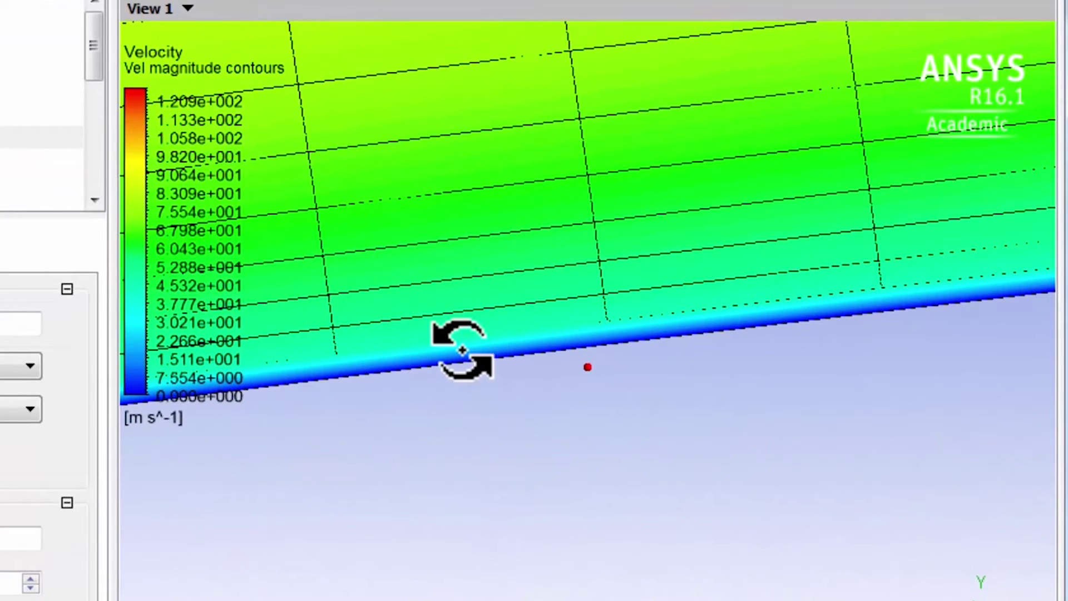
# Temporarily hide the velocity magnitude contours to inspect the mesh layers at the airfoil wall, and display the contours again
pyautogui.scroll(-6, 462, 350)
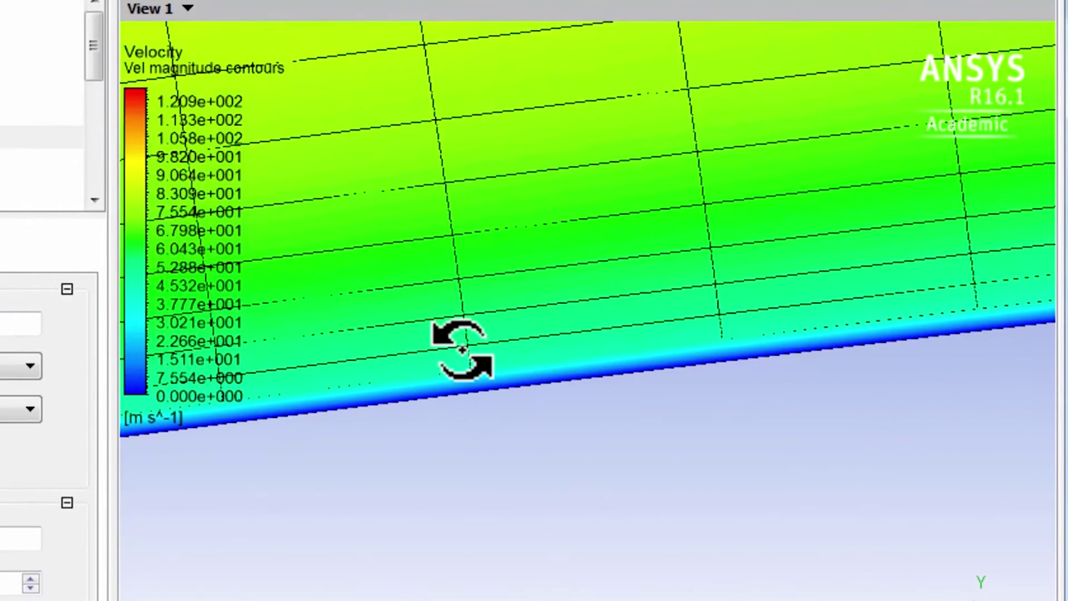
pyautogui.scroll(5, 461, 350)
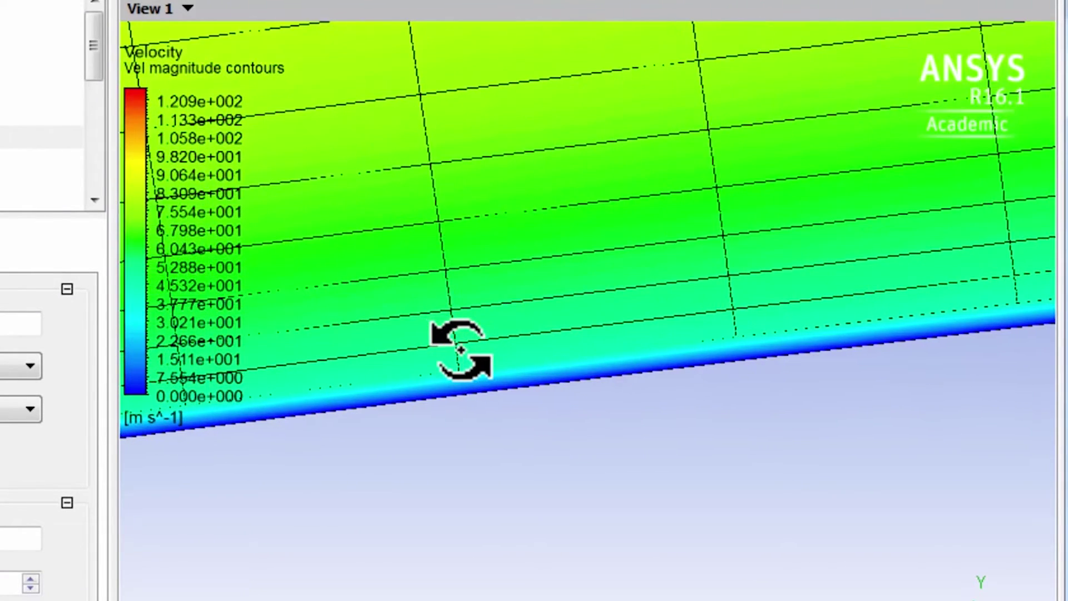
pyautogui.moveTo(461, 350); pyautogui.dragTo(461, 349)
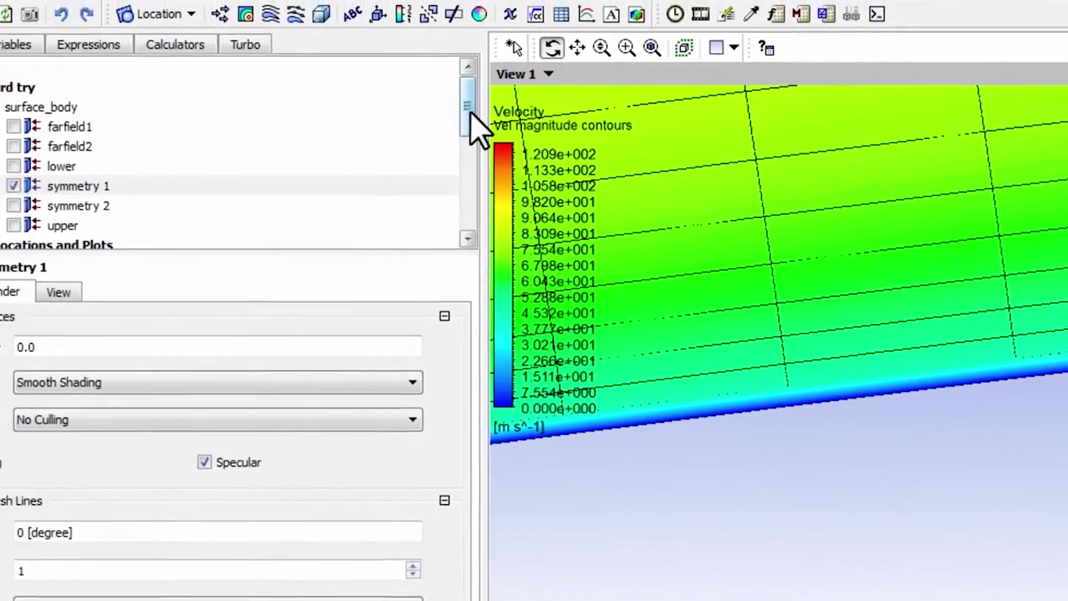
pyautogui.moveTo(471, 113); pyautogui.dragTo(473, 157)
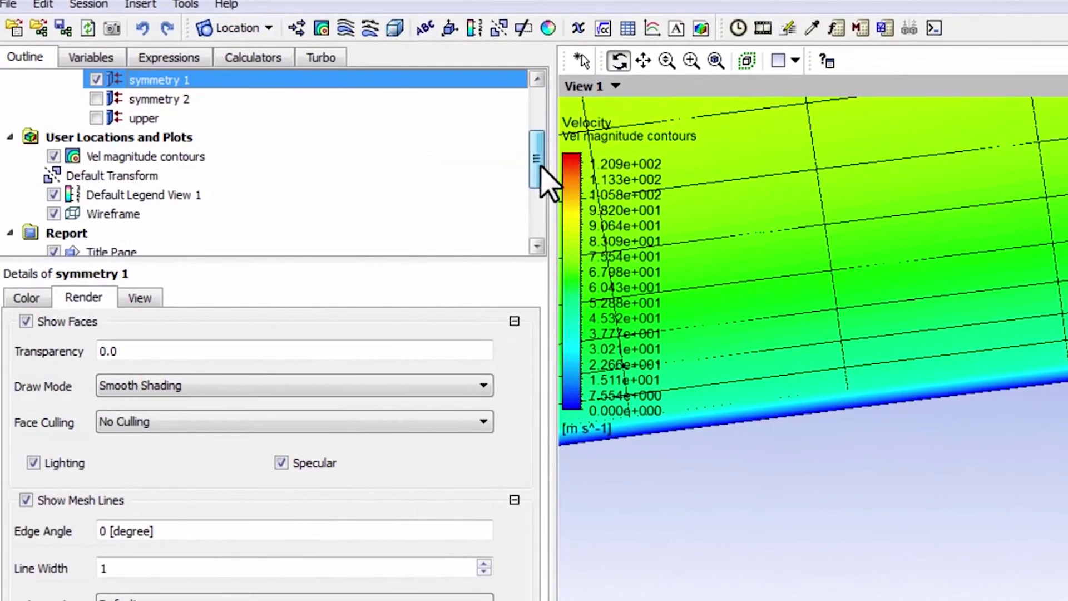
pyautogui.click(54, 157)
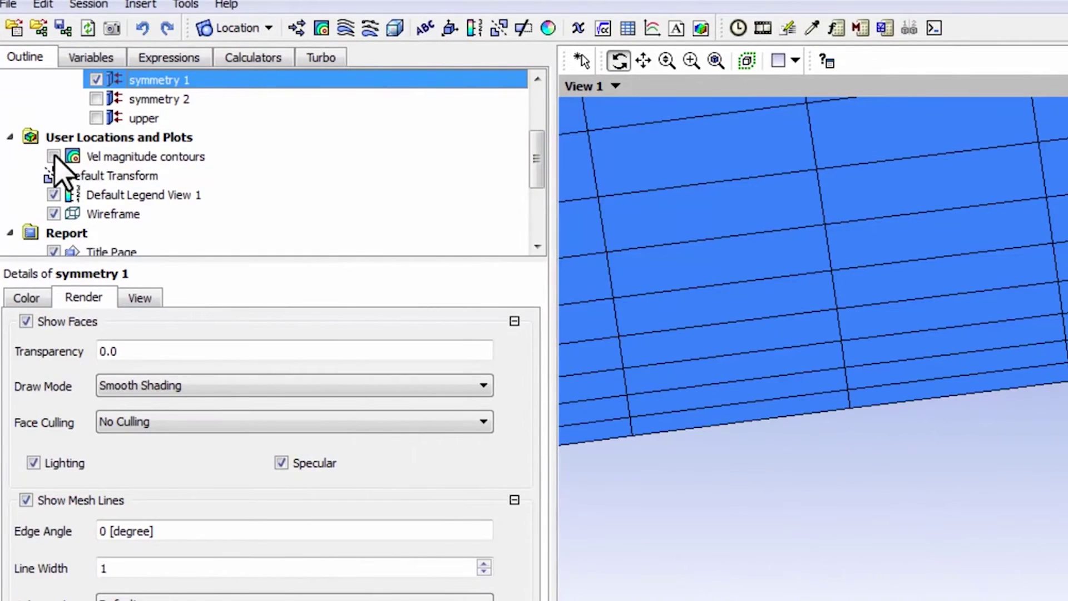
pyautogui.click(54, 156)
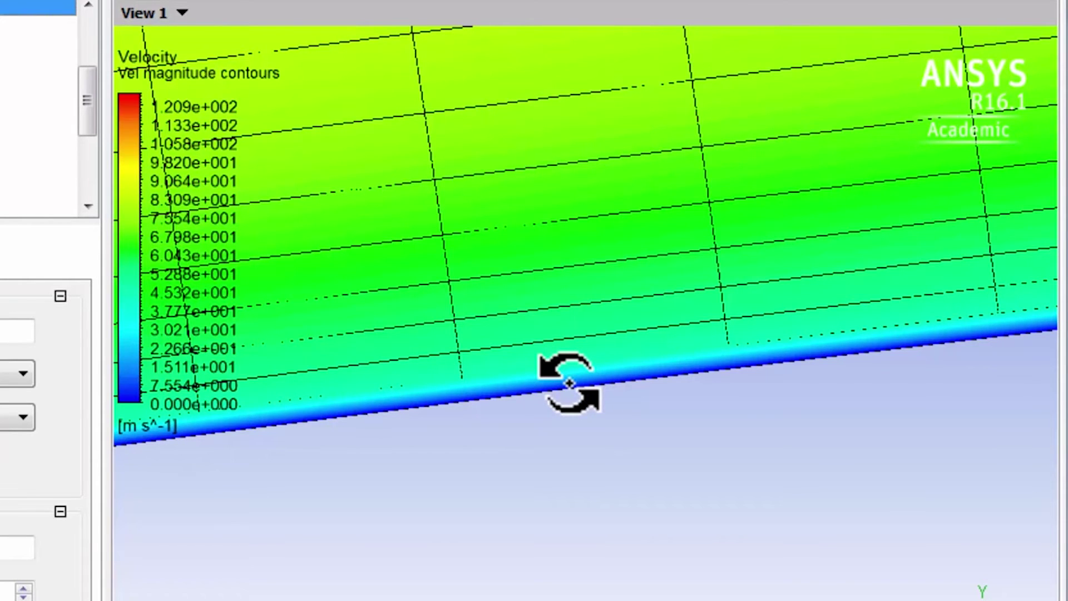
# Inspect the mesh at the airfoil's trailing edge, and hide the symmetry 1 face to examine the velocity contours there
pyautogui.scroll(-8, 569, 382)
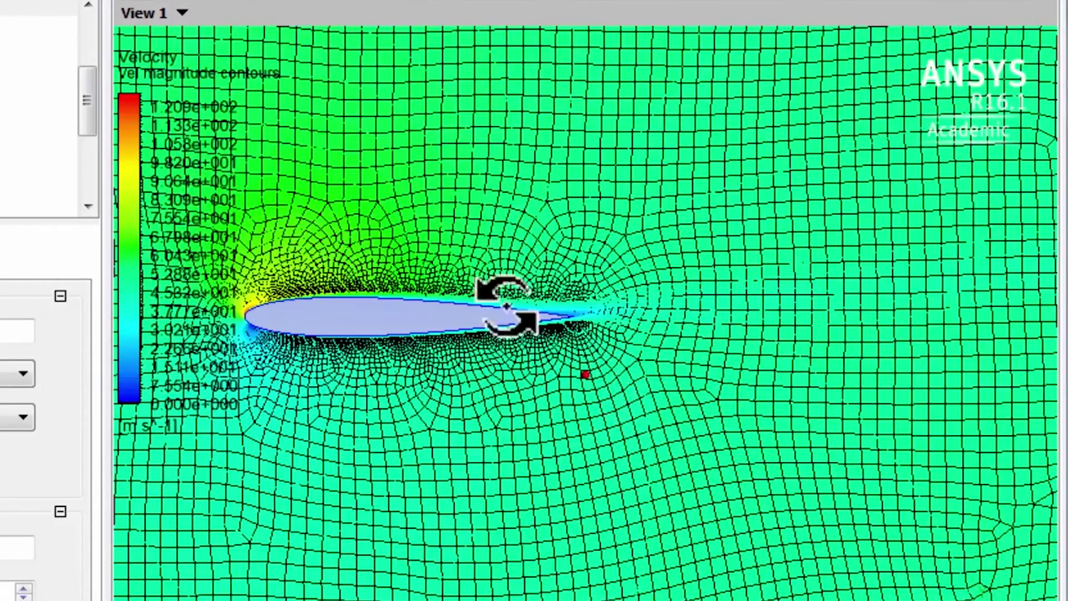
pyautogui.moveTo(547, 323); pyautogui.dragTo(637, 362, button='right')
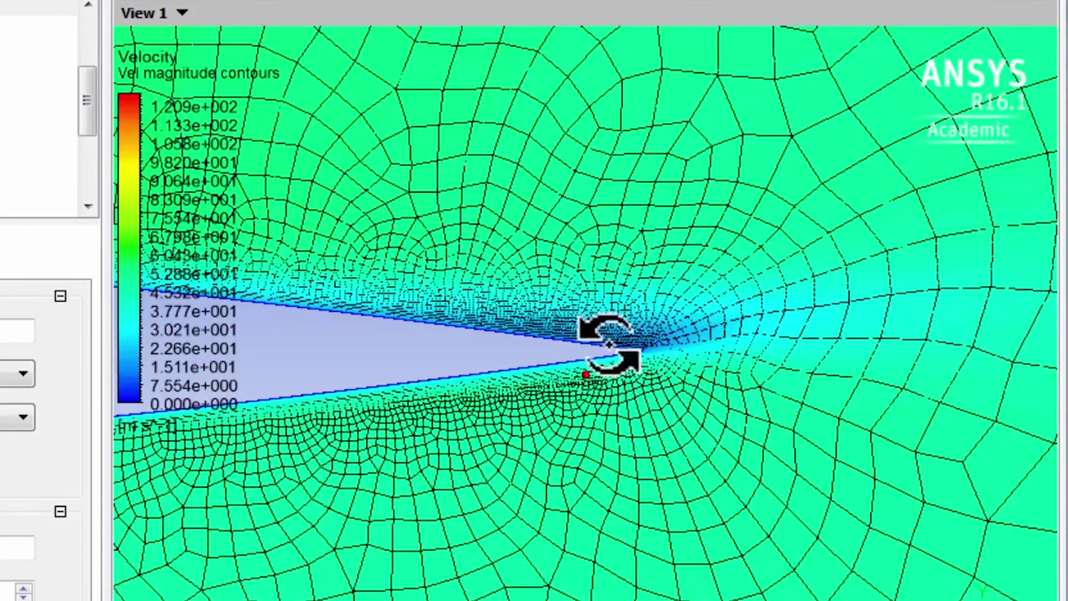
pyautogui.moveTo(429, 281); pyautogui.dragTo(712, 423, button='right')
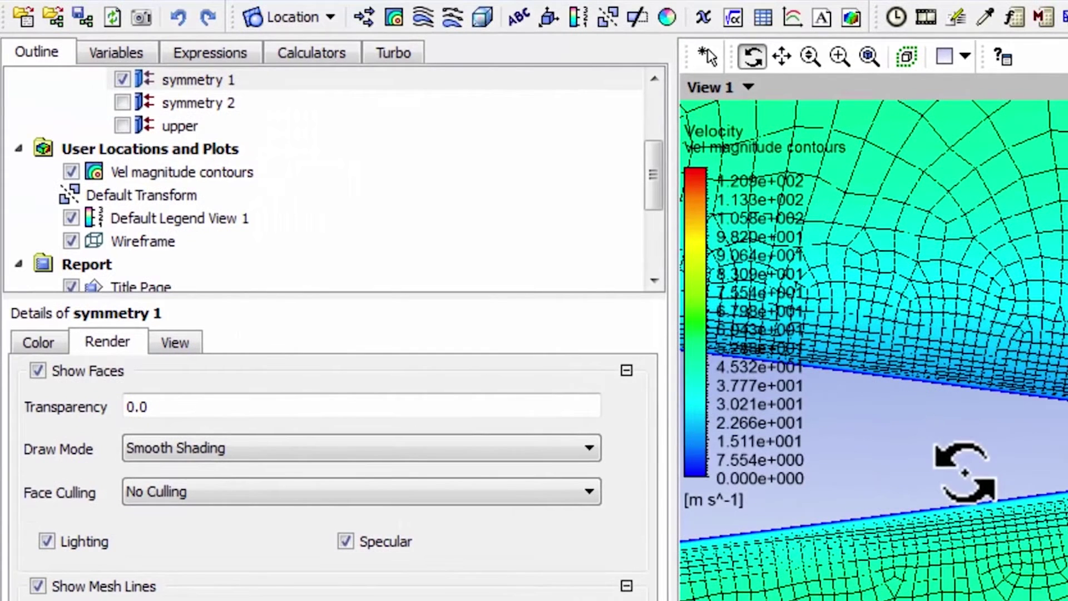
pyautogui.click(123, 79)
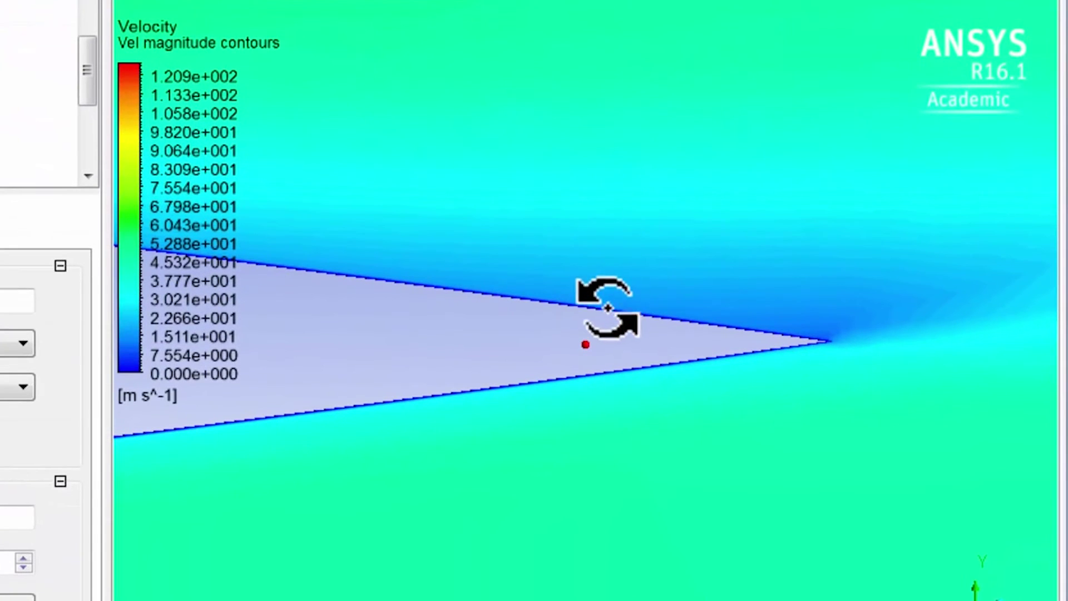
pyautogui.scroll(-5, 618, 248)
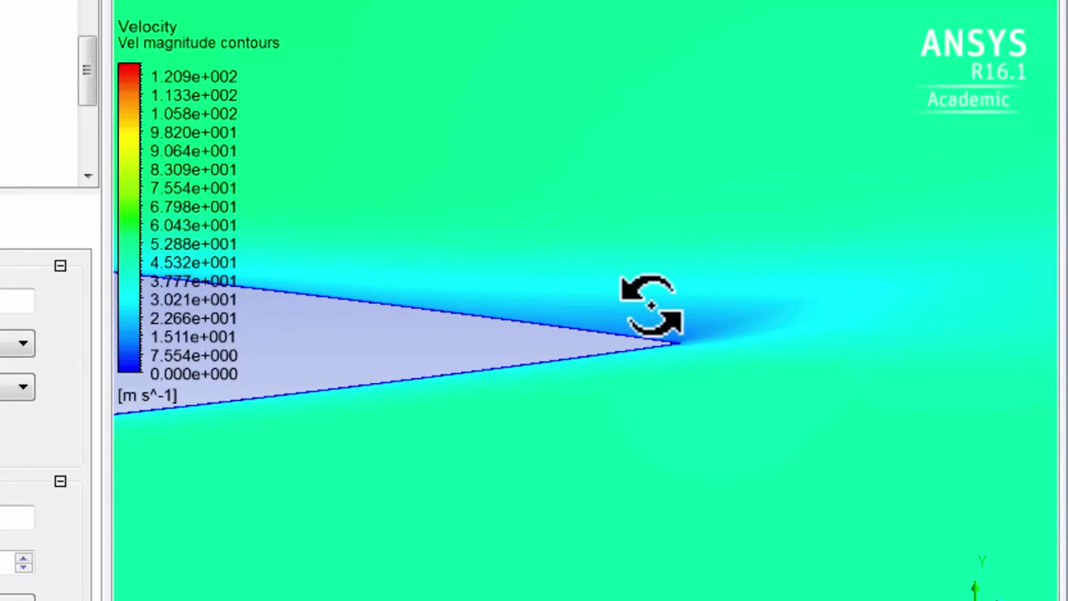
pyautogui.scroll(-2, 617, 321)
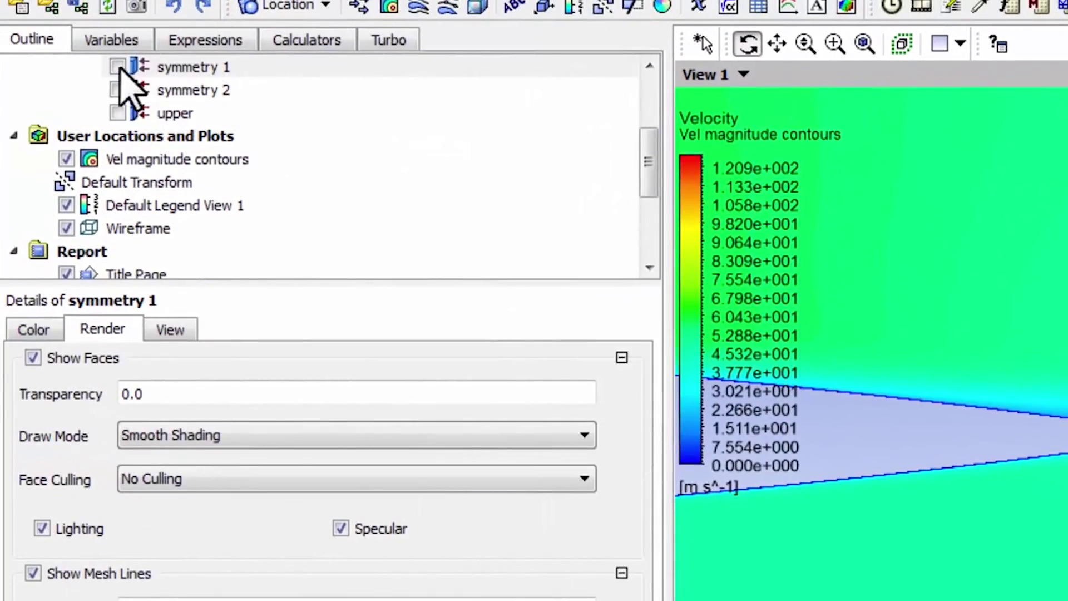
# Display the symmetry 1 mesh over the velocity contours and closely inspect the near-wall layers on the airfoil's upper surface near the trailing edge
pyautogui.click(117, 66)
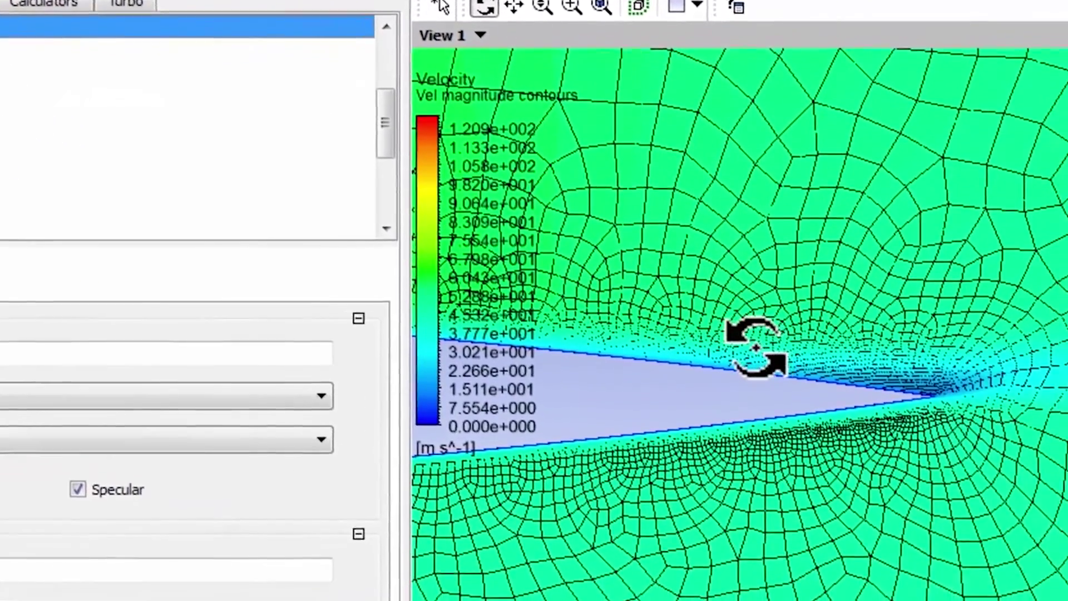
pyautogui.scroll(5, 715, 415)
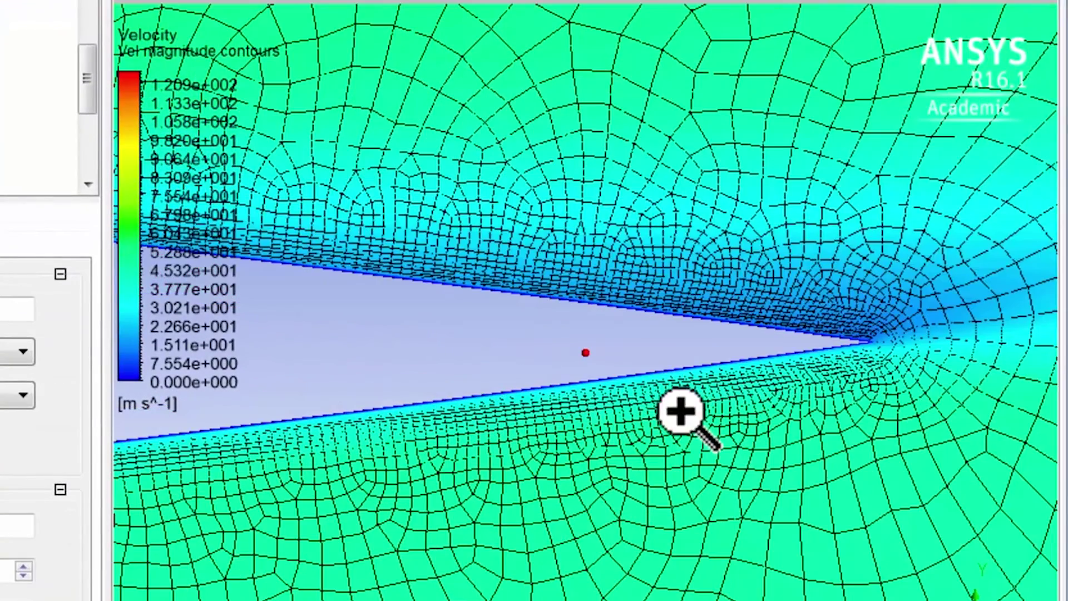
pyautogui.moveTo(681, 412); pyautogui.dragTo(594, 380)
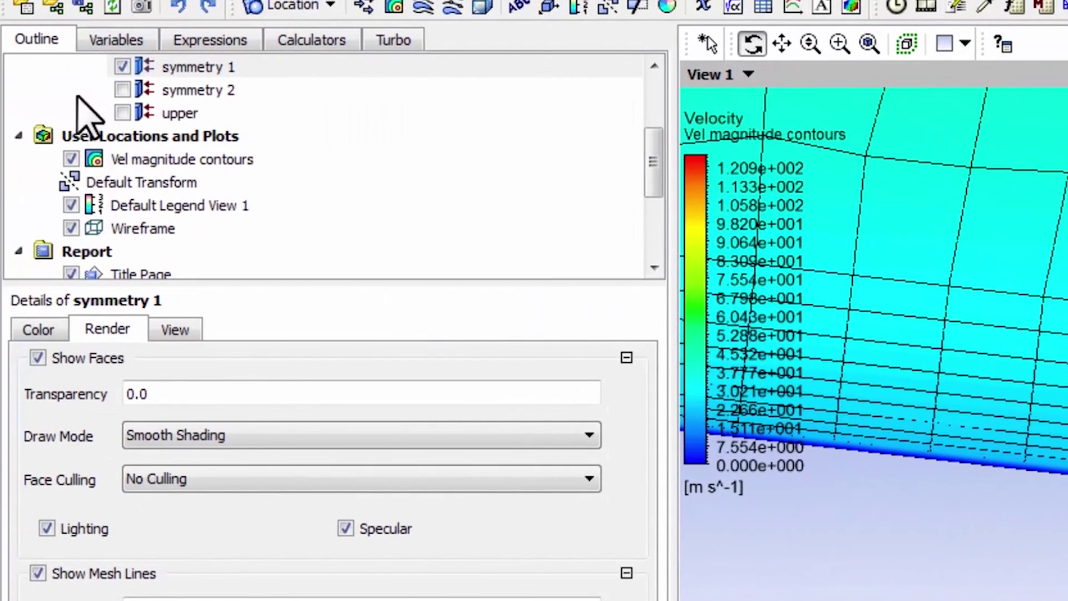
# Hide the symmetry 1 face and reset the view along the Z axis to show the velocity contours across the whole flow domain
pyautogui.click(122, 67)
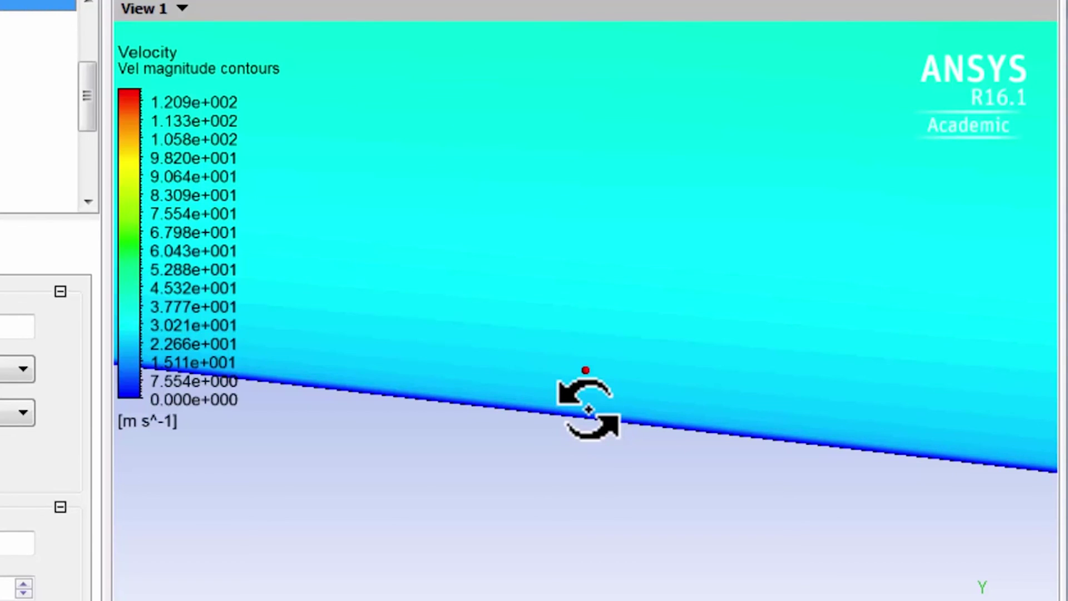
pyautogui.click(327, 560)
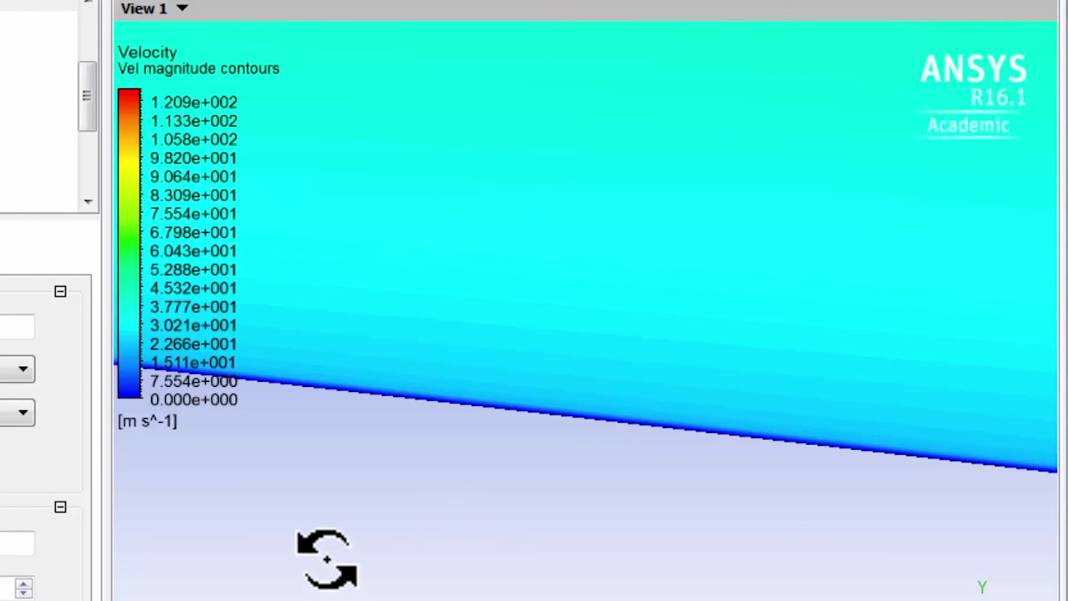
pyautogui.press('z')
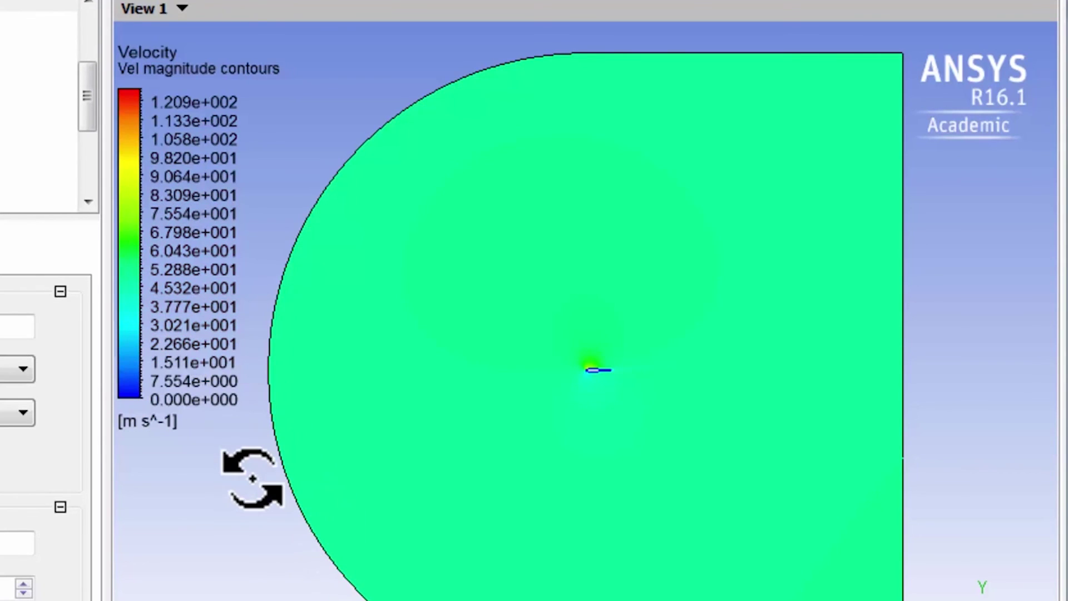